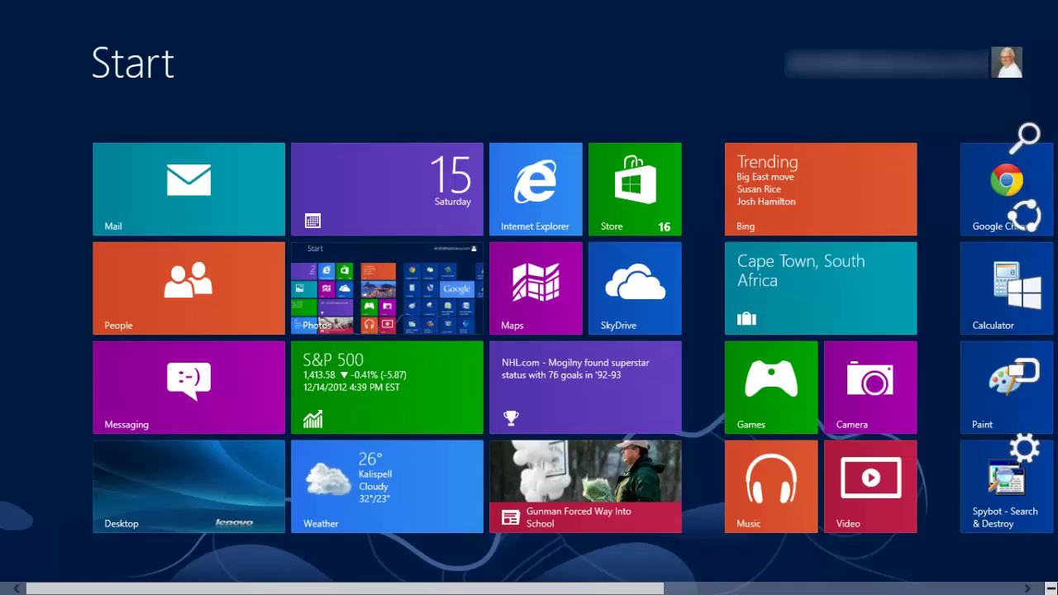
Step: Switch from the Start screen to the desktop with Windows+D
{"action": "key", "text": "super+d"}
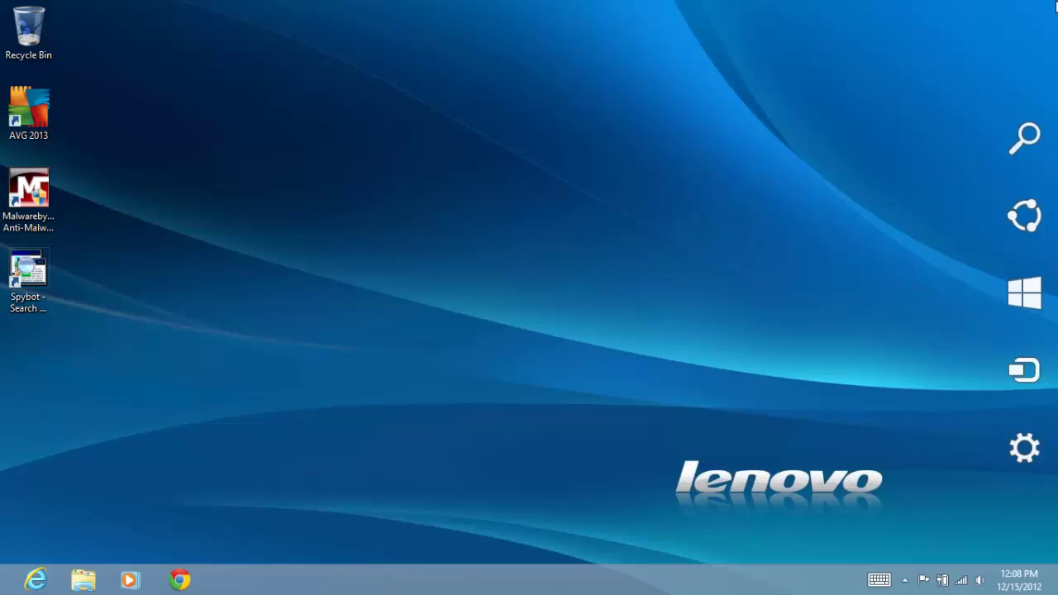
Step: Open the Search charm from the charms bar over the desktop
{"action": "left_click", "coordinate": [1029, 146]}
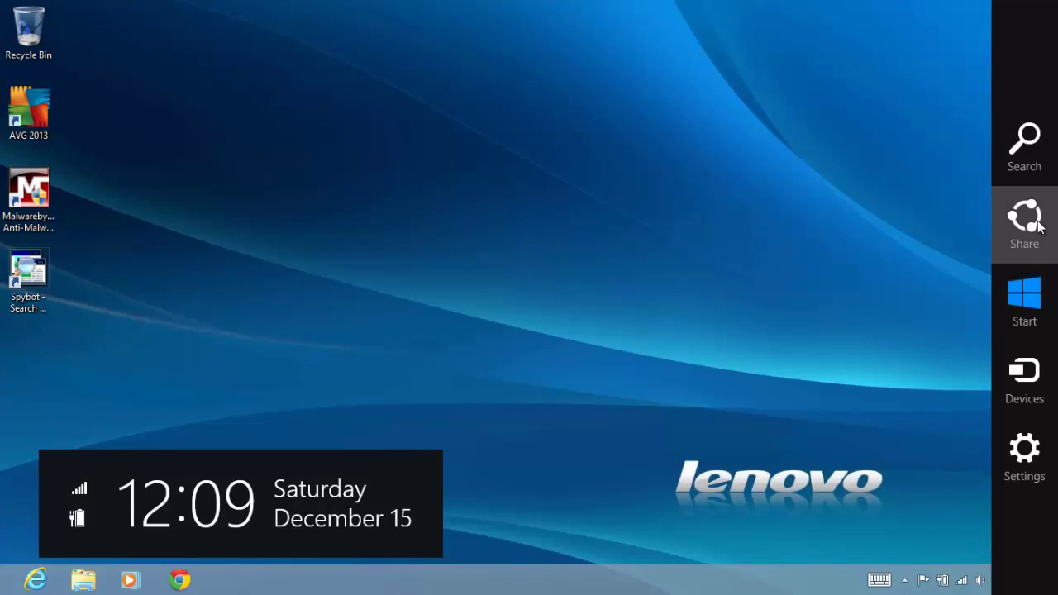
Step: Open and close the Share pane on the desktop, then again on the Start screen
{"action": "left_click", "coordinate": [1040, 227]}
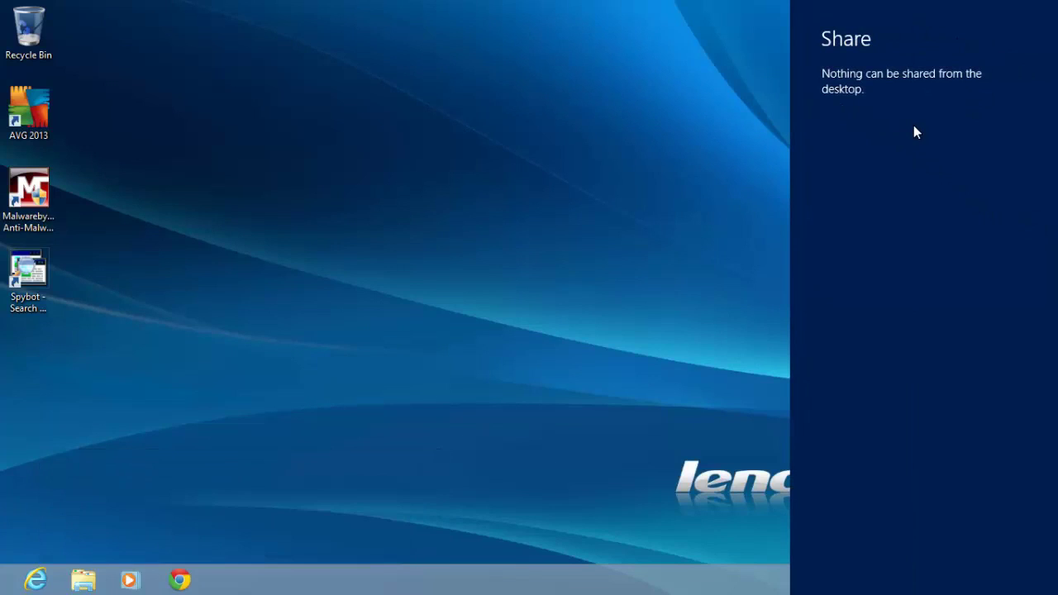
{"action": "left_click", "coordinate": [675, 153]}
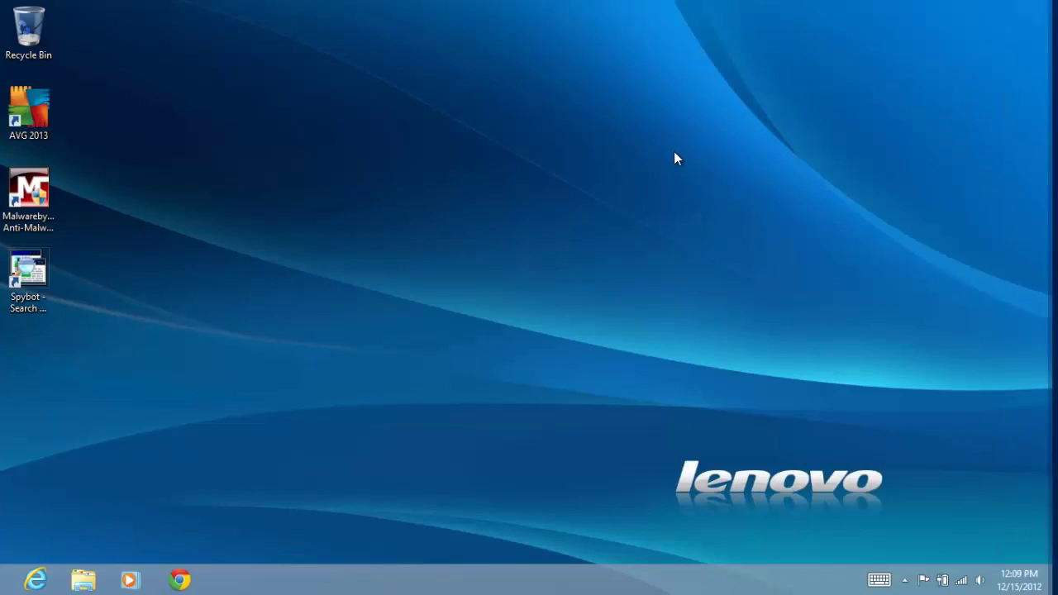
{"action": "key", "text": "super"}
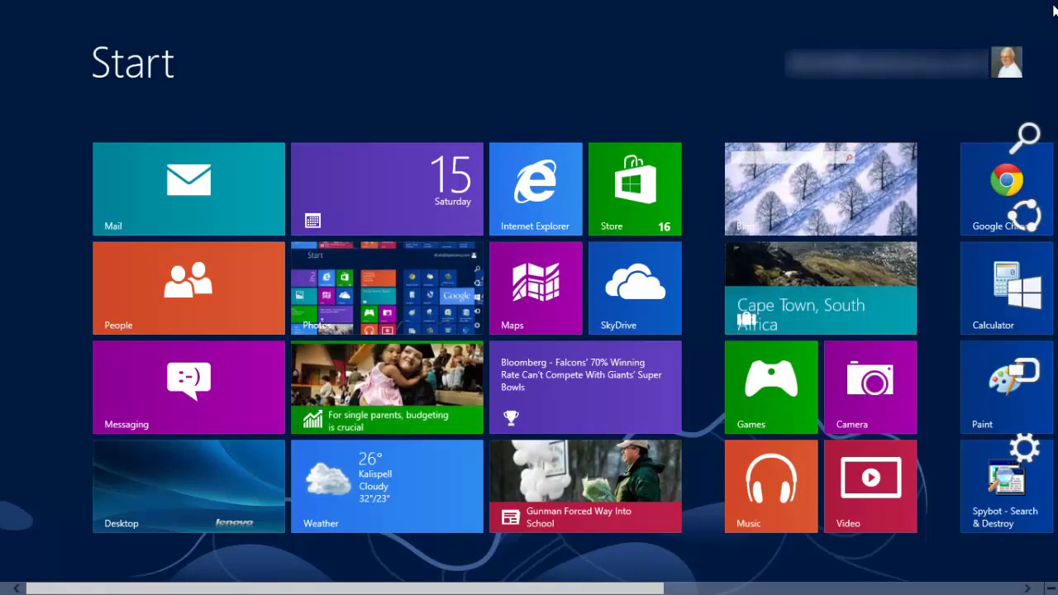
{"action": "mouse_move", "coordinate": [1024, 221]}
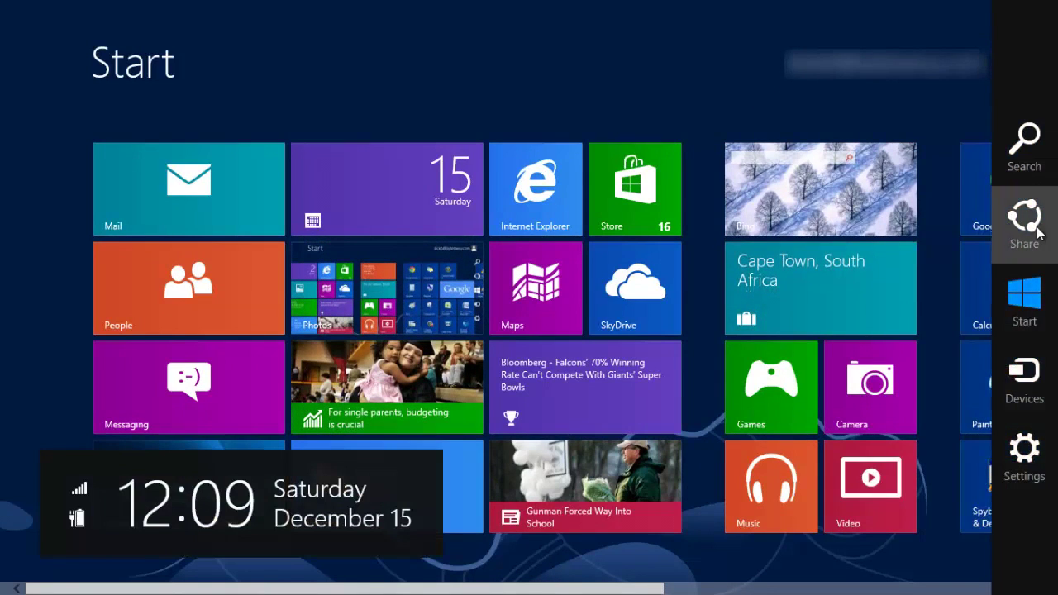
{"action": "left_click", "coordinate": [1039, 234]}
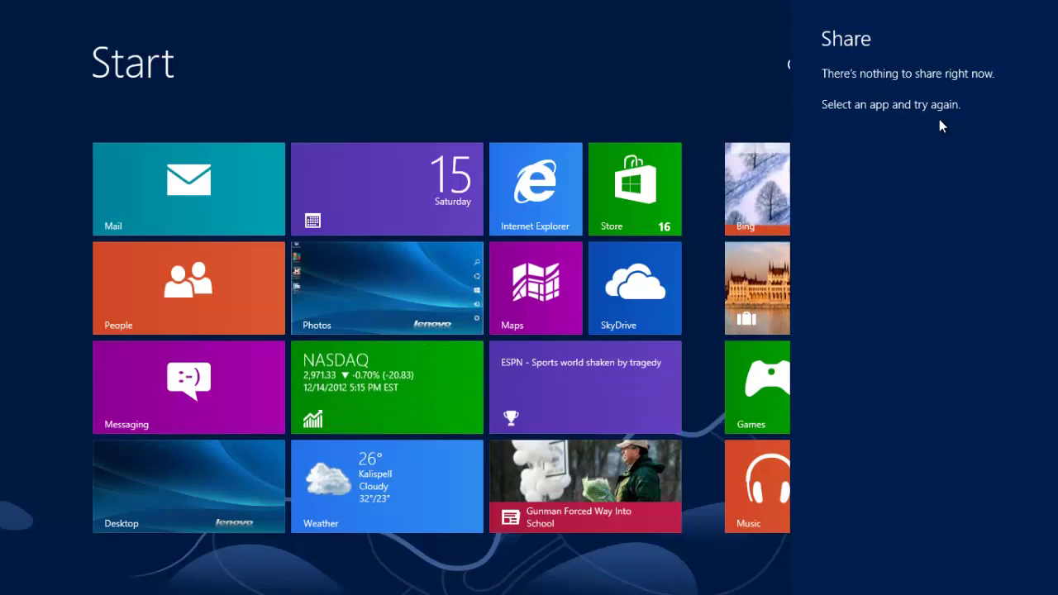
{"action": "key", "text": "Escape"}
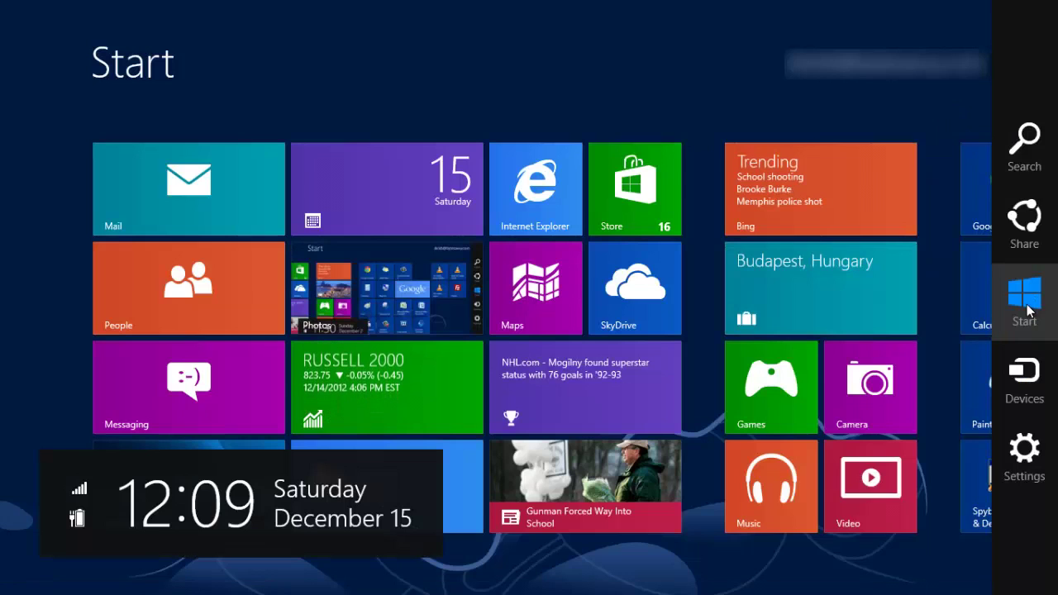
{"action": "left_click", "coordinate": [1025, 302]}
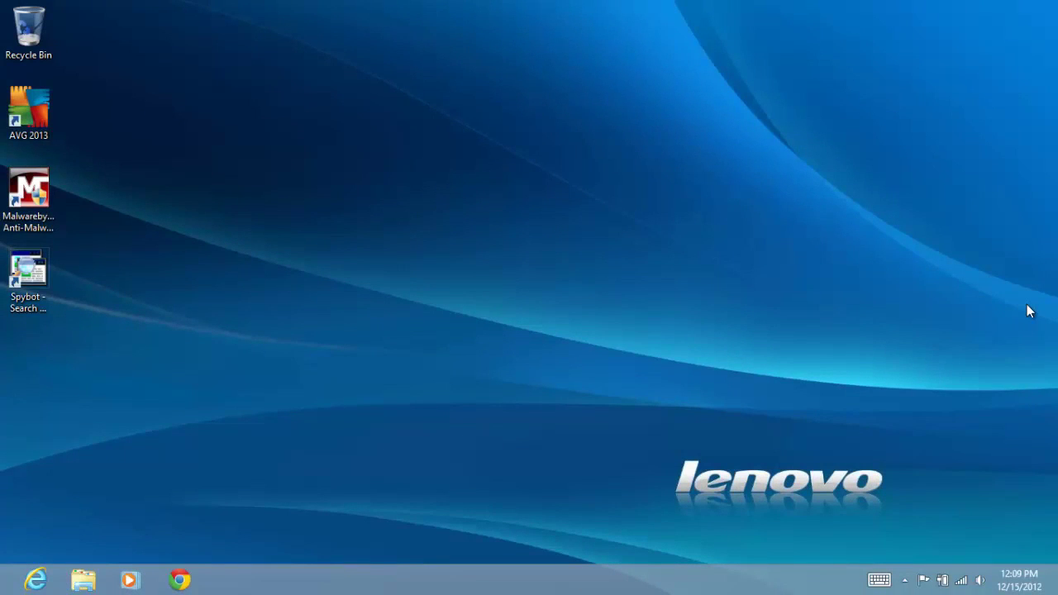
{"action": "left_click", "coordinate": [1024, 300]}
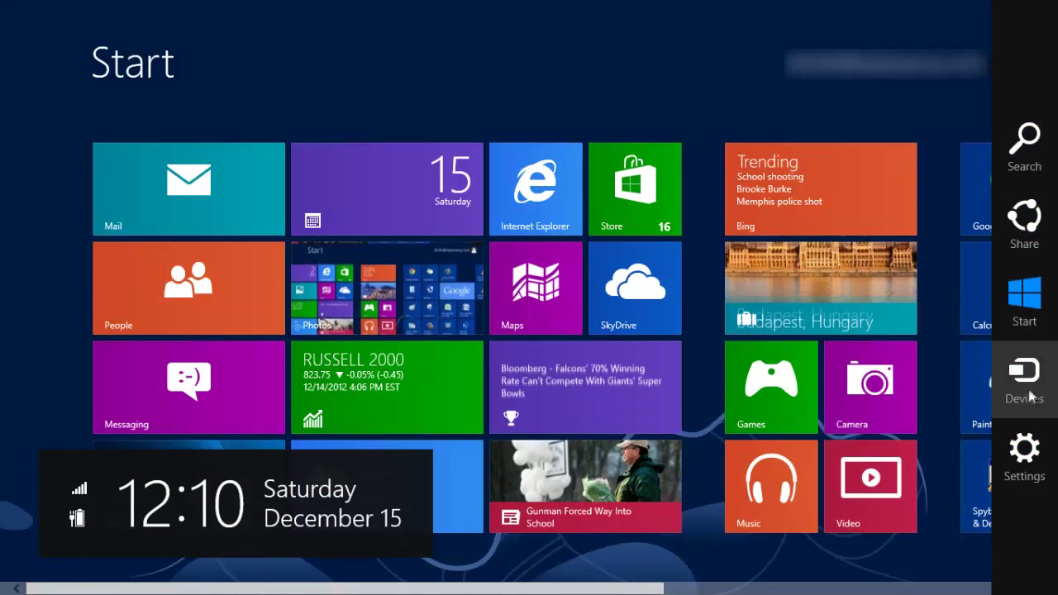
Step: View the Devices pane on the Start screen, dismiss it with Esc, then bring up Settings
{"action": "left_click", "coordinate": [1032, 397]}
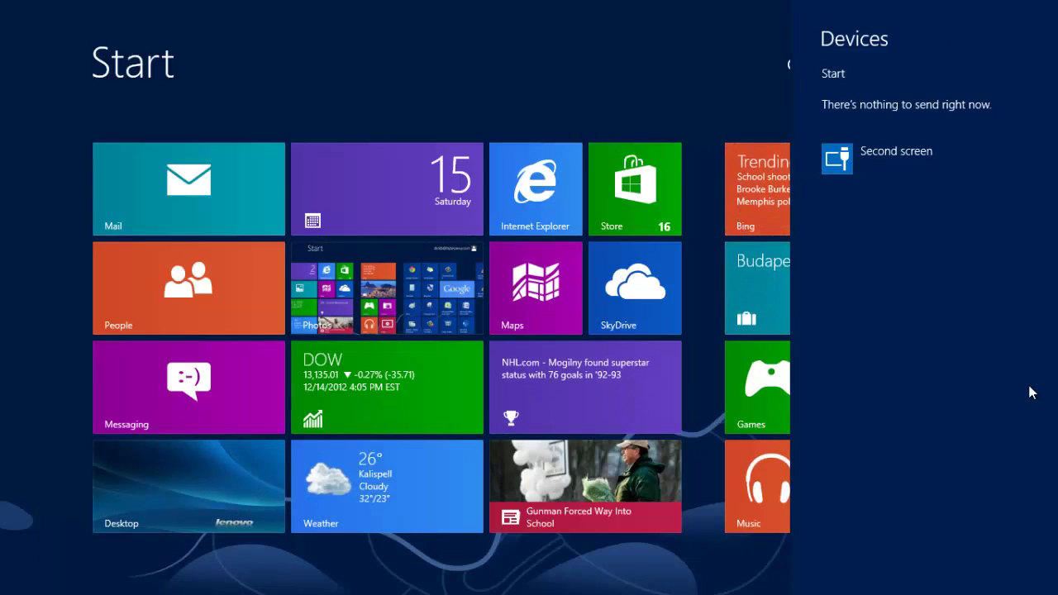
{"action": "key", "text": "Escape"}
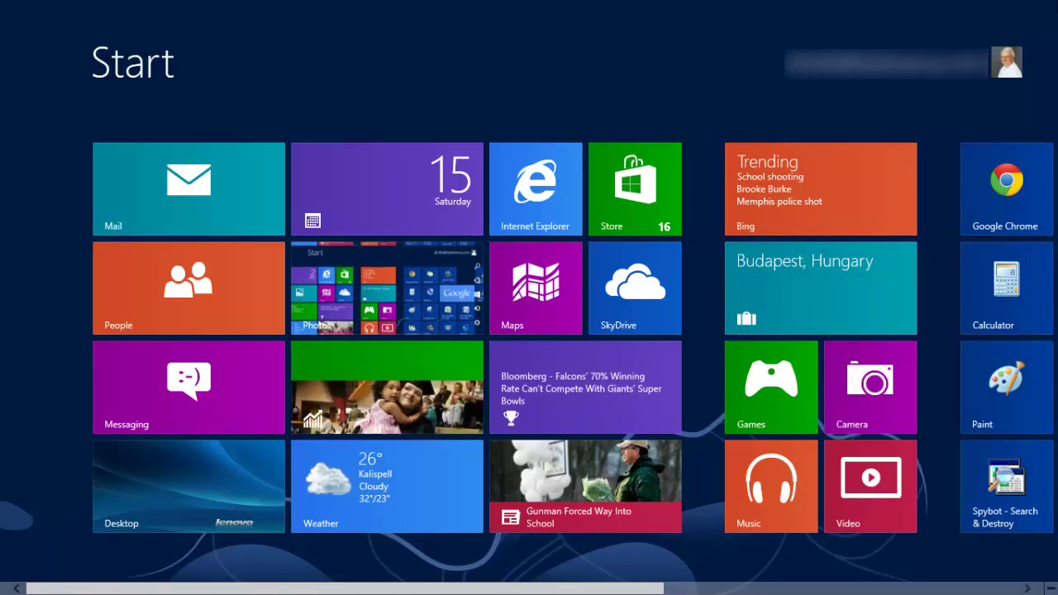
{"action": "left_click", "coordinate": [1027, 451]}
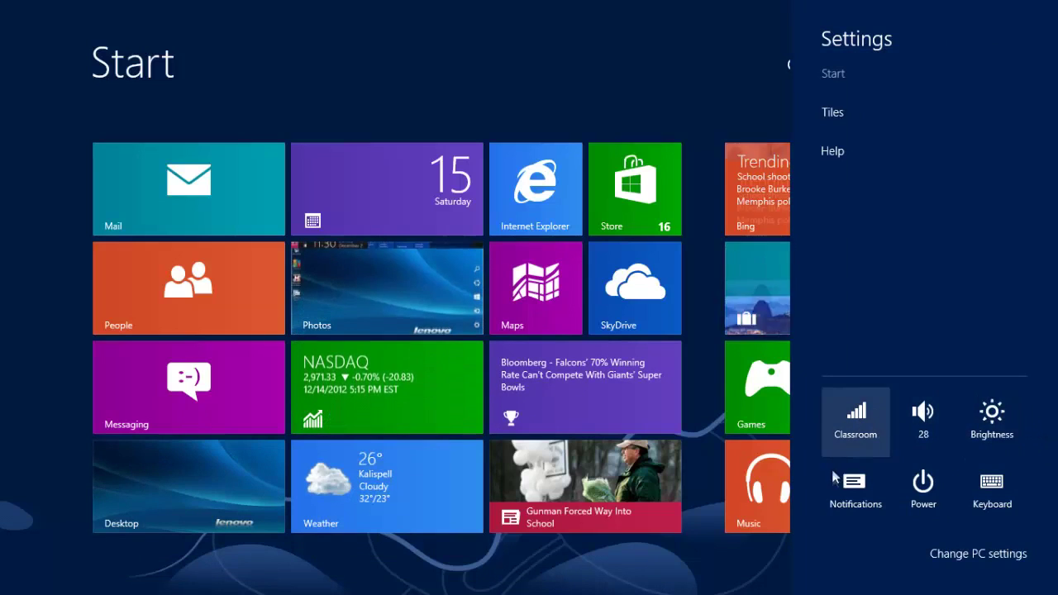
Step: Check the keyboard language in Settings, close the pane, and return to the desktop with Windows+D
{"action": "left_click", "coordinate": [997, 496]}
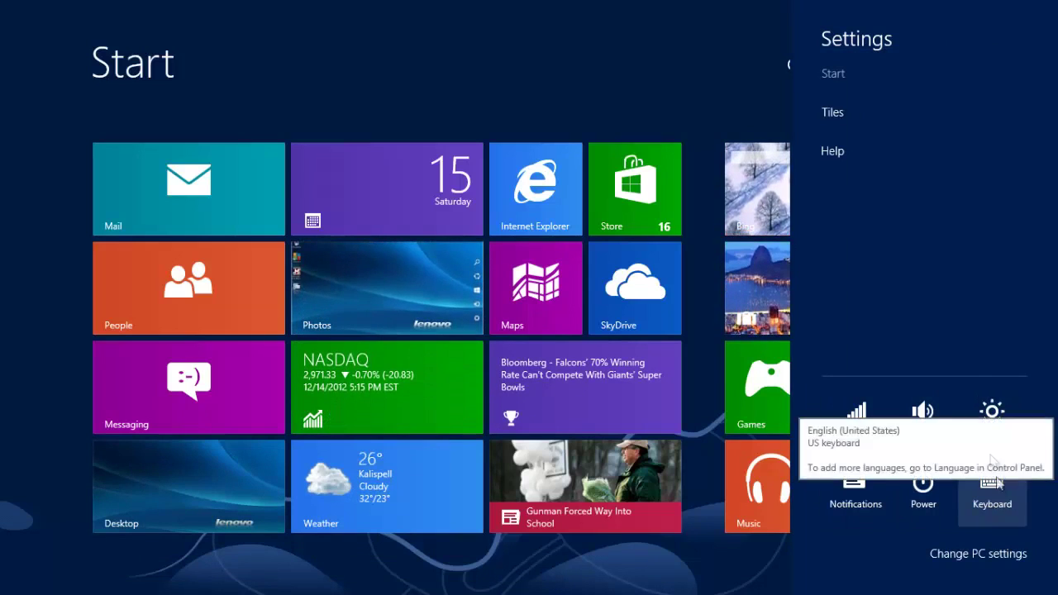
{"action": "left_click", "coordinate": [950, 363]}
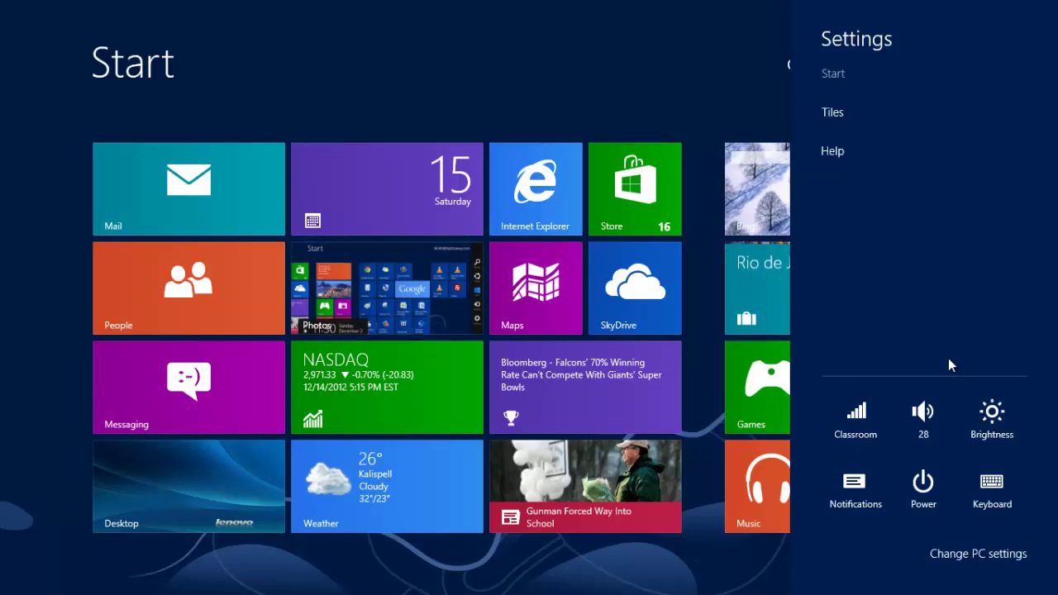
{"action": "key", "text": "Escape"}
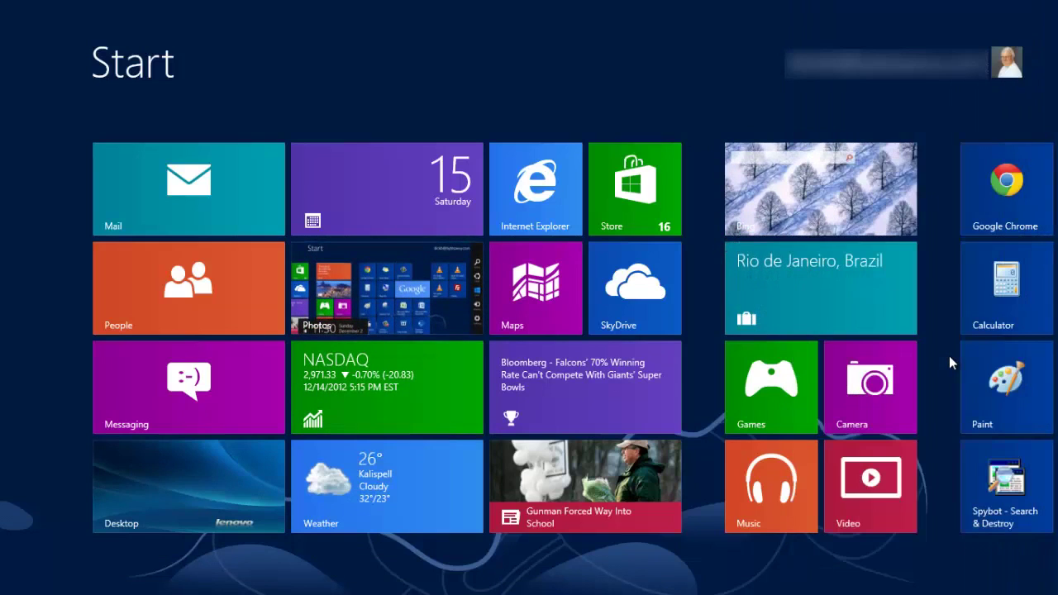
{"action": "key", "text": "super+d"}
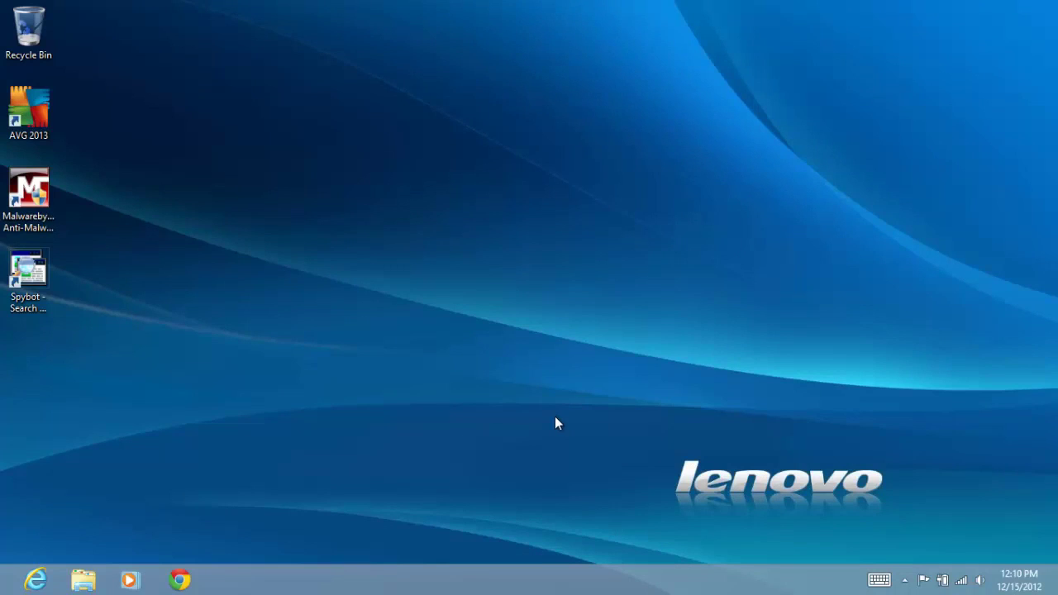
Step: Show the charms bar and clock with Win+C on the desktop and Start screen, then dismiss it
{"action": "key", "text": "super+c"}
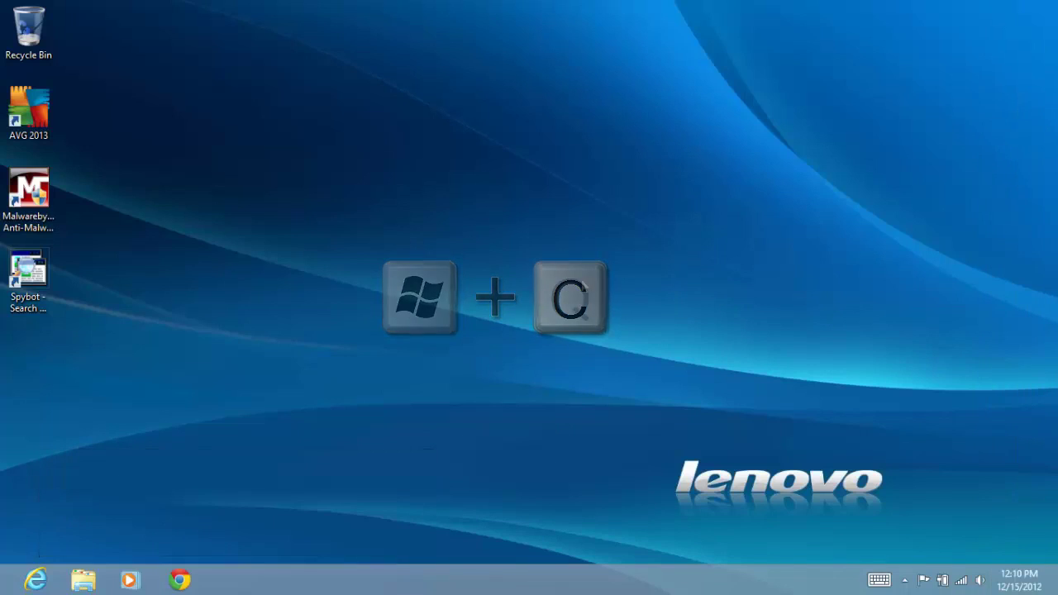
{"action": "key", "text": "super"}
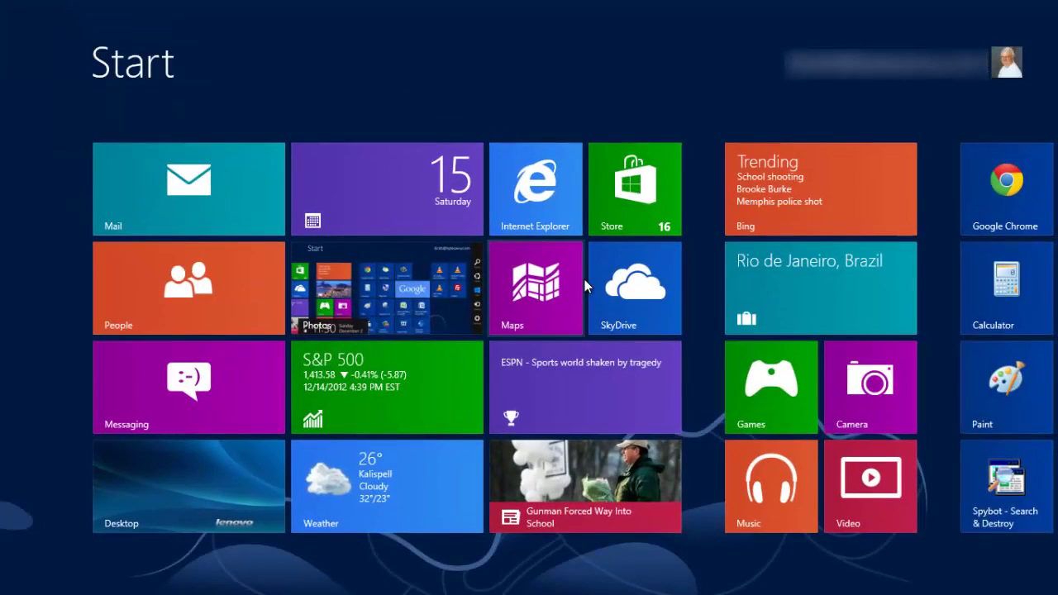
{"action": "key", "text": "super+c"}
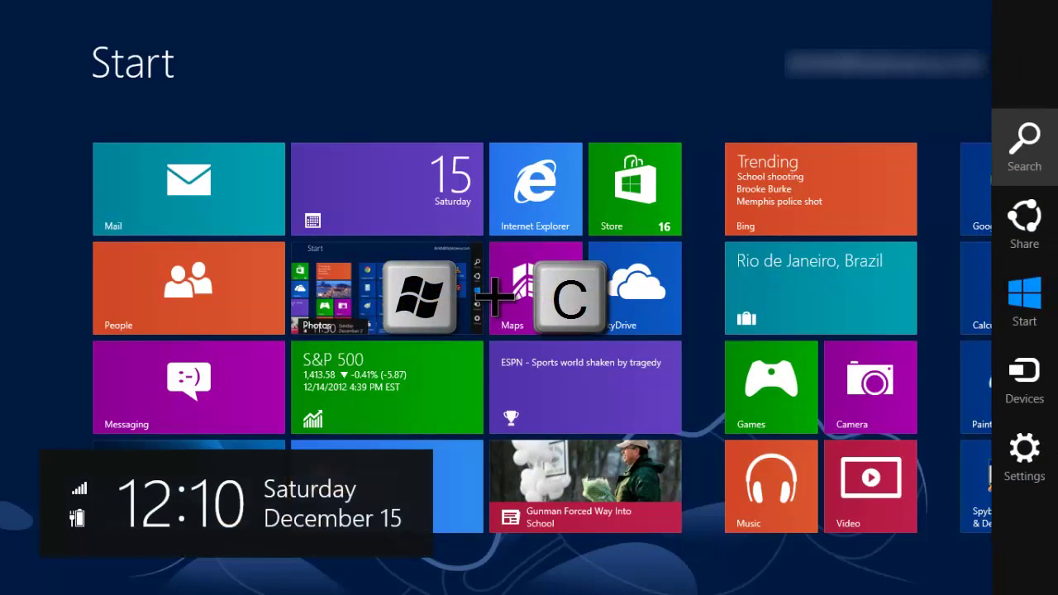
{"action": "key", "text": "Escape"}
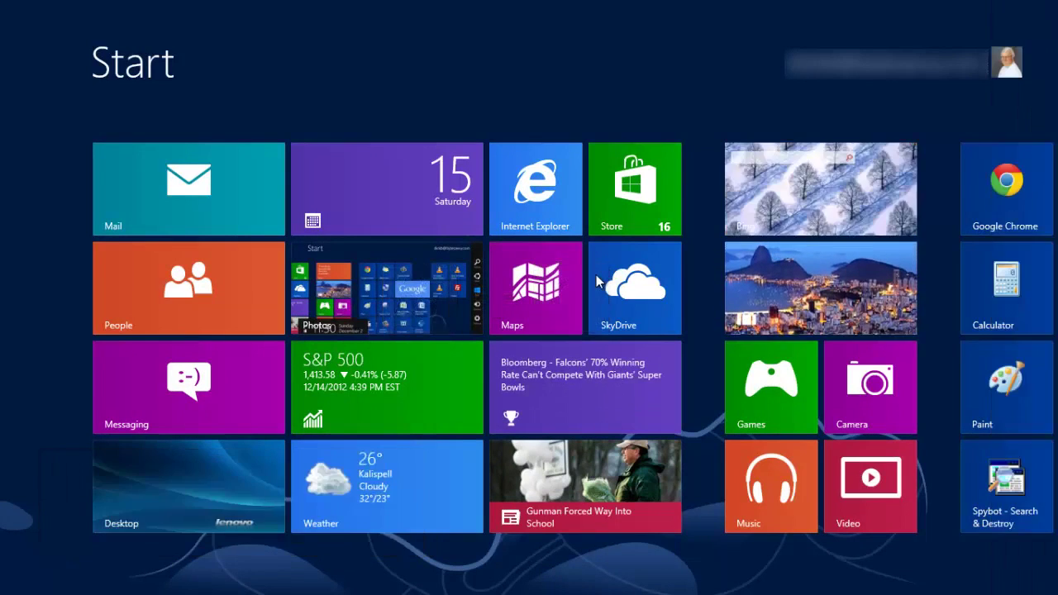
{"action": "key", "text": "super+d"}
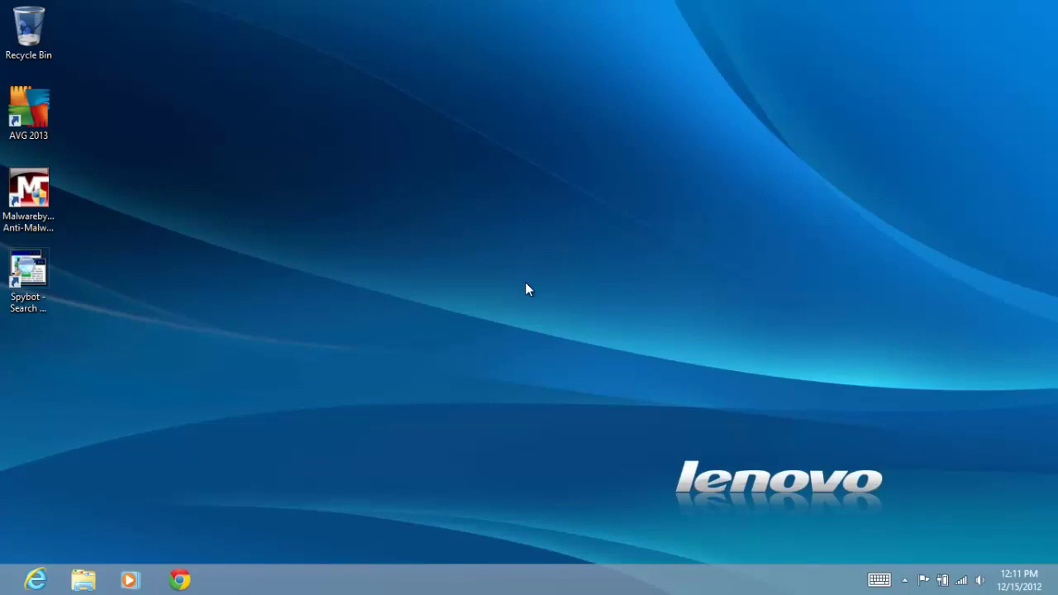
Step: Open and close the Apps (Win+Q), Files (Win+F) and Settings (Win+W) search panes in turn
{"action": "key", "text": "super+q"}
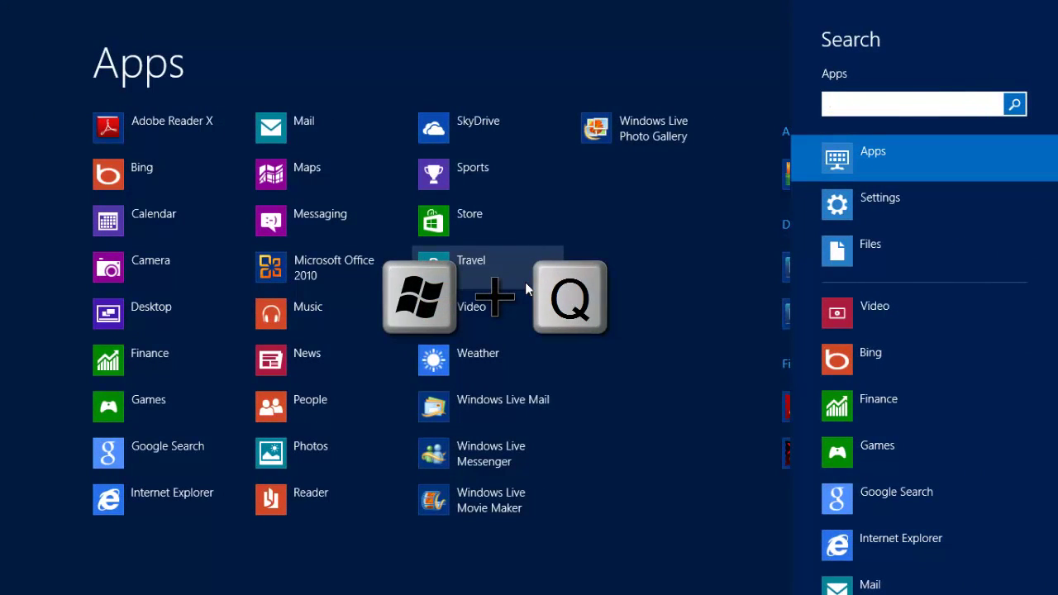
{"action": "key", "text": "Escape"}
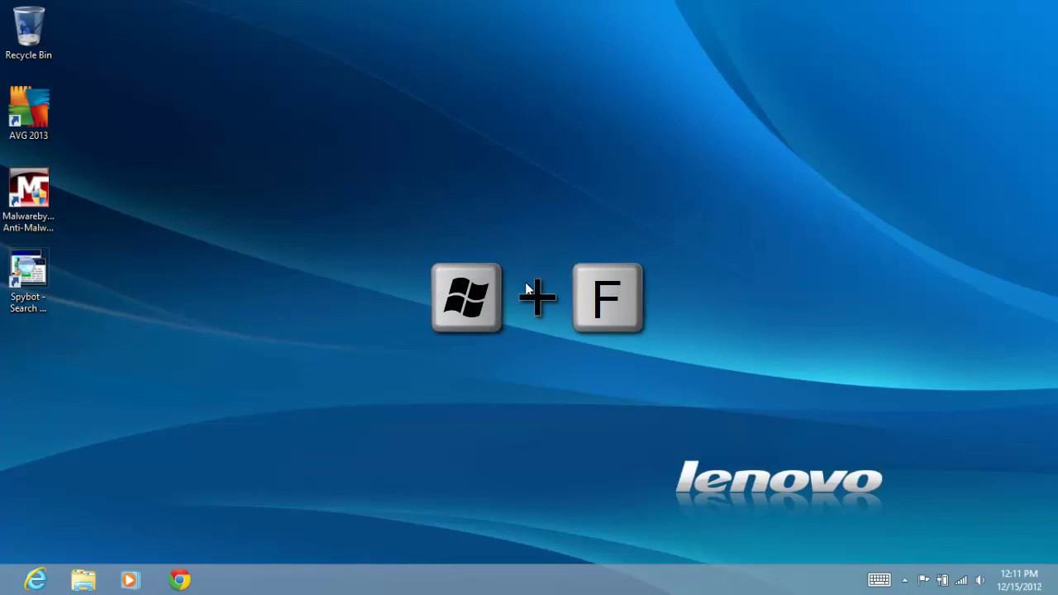
{"action": "key", "text": "super+f"}
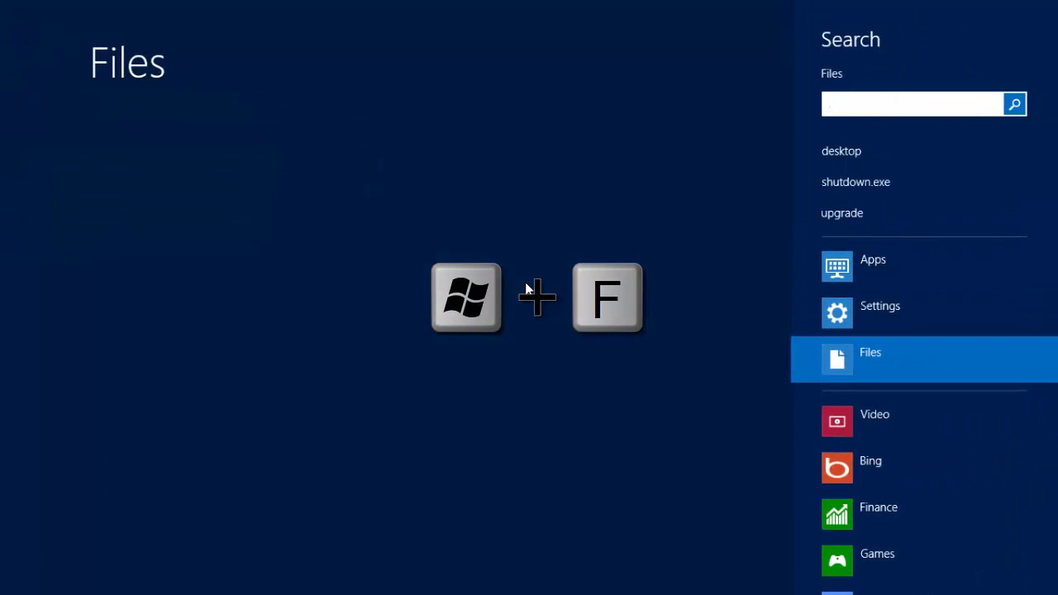
{"action": "key", "text": "Escape"}
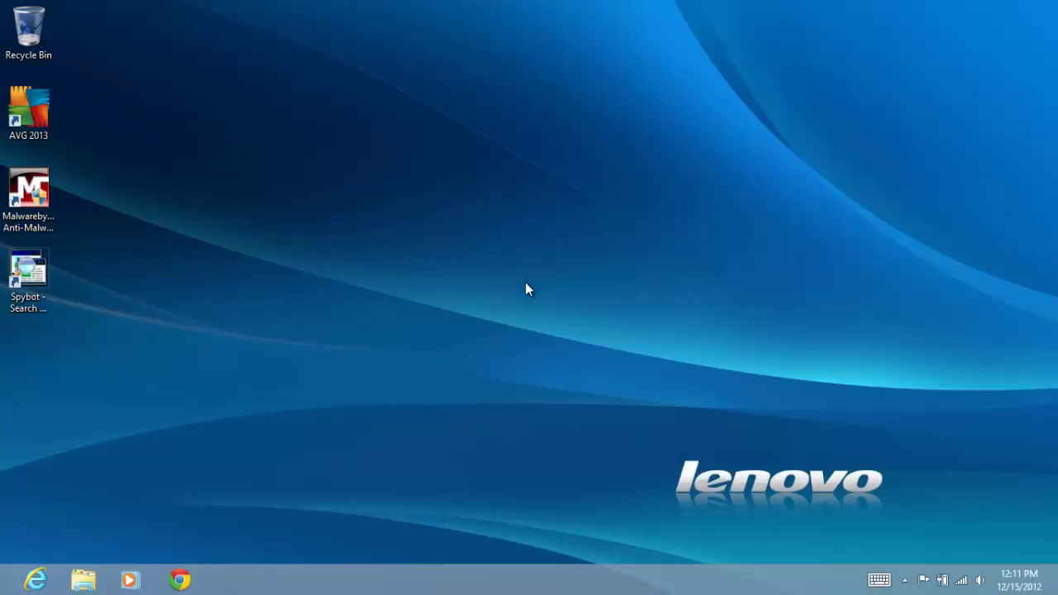
{"action": "key", "text": "super+w"}
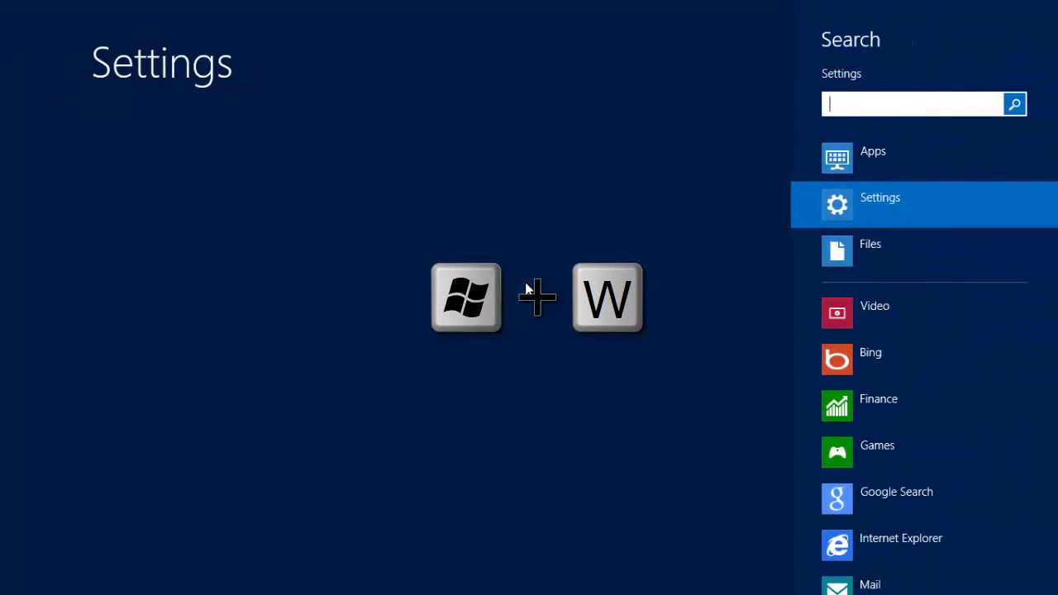
{"action": "key", "text": "Escape"}
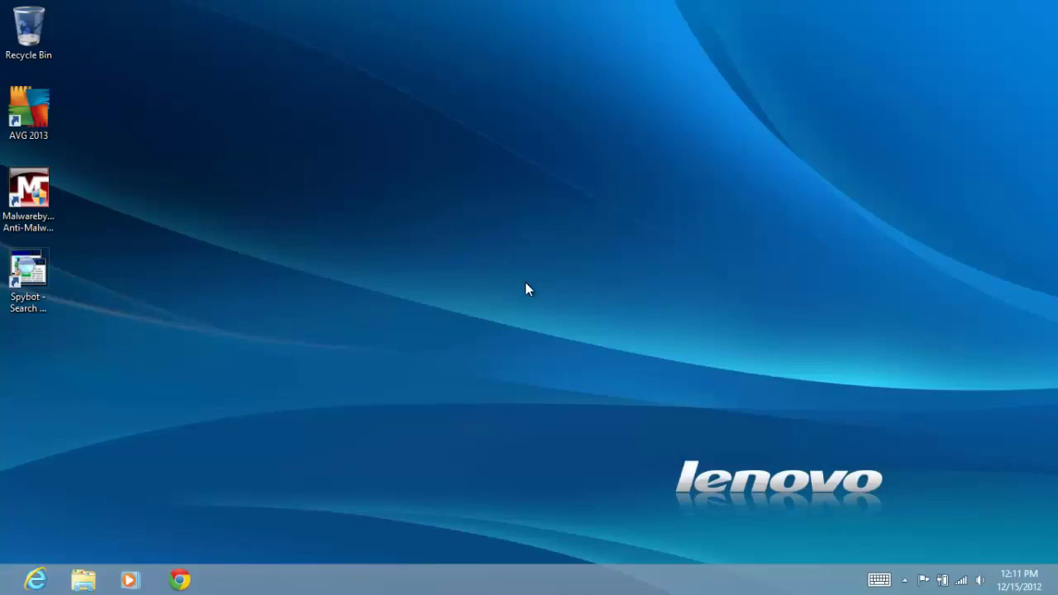
{"action": "key", "text": "super"}
{"action": "key", "text": "super+h"}
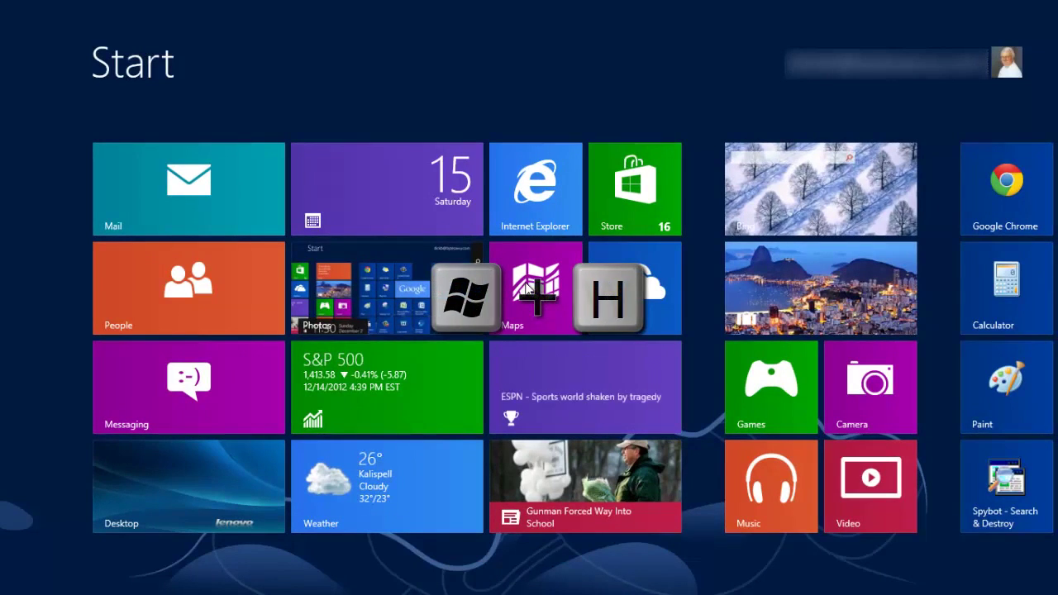
{"action": "key", "text": "super+h"}
{"action": "key", "text": "Escape"}
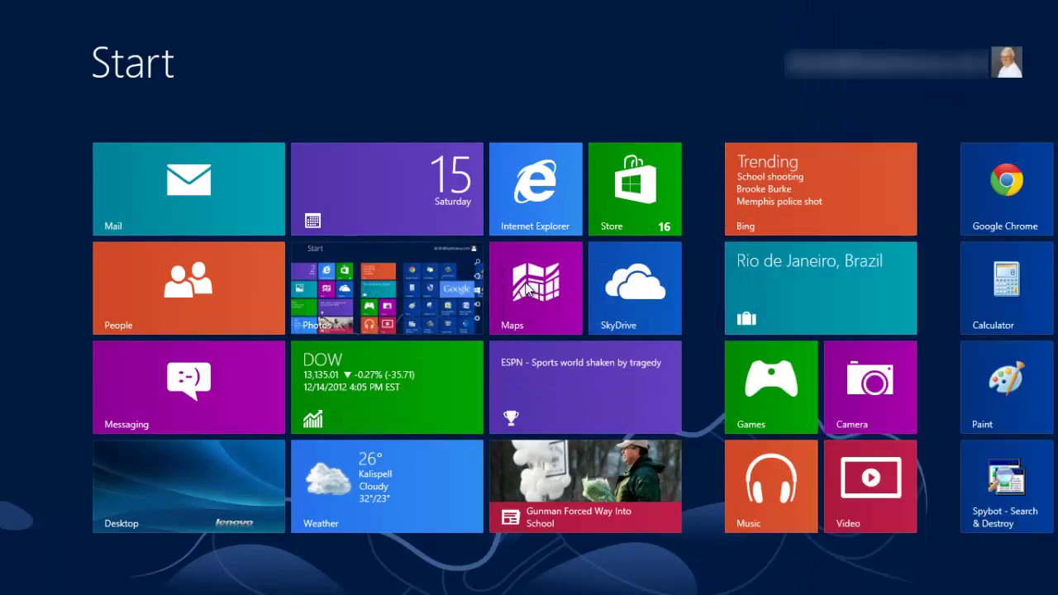
{"action": "key", "text": "super+k"}
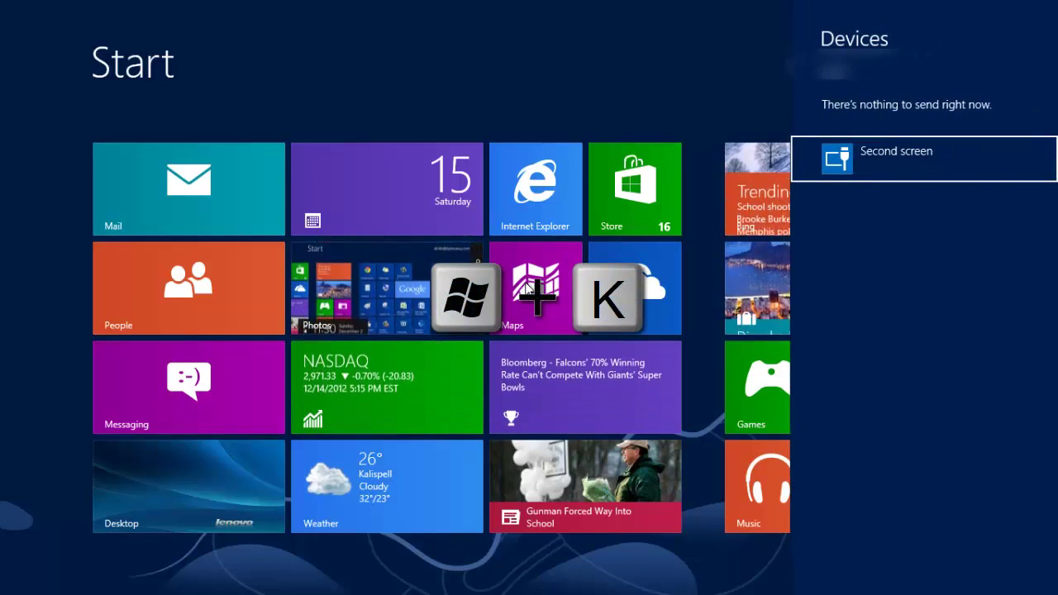
{"action": "key", "text": "Escape"}
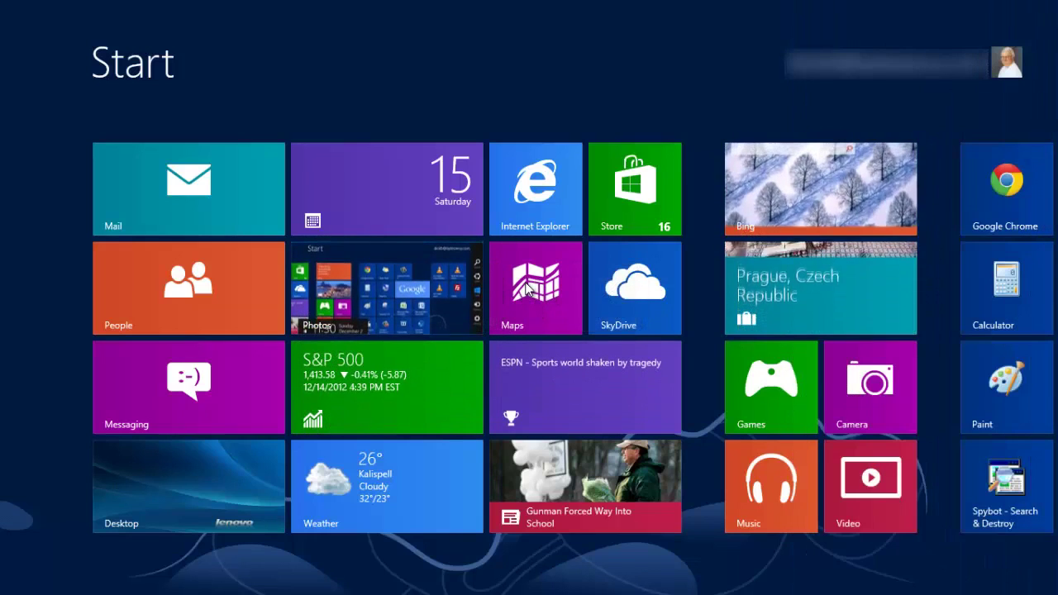
{"action": "key", "text": "super+i"}
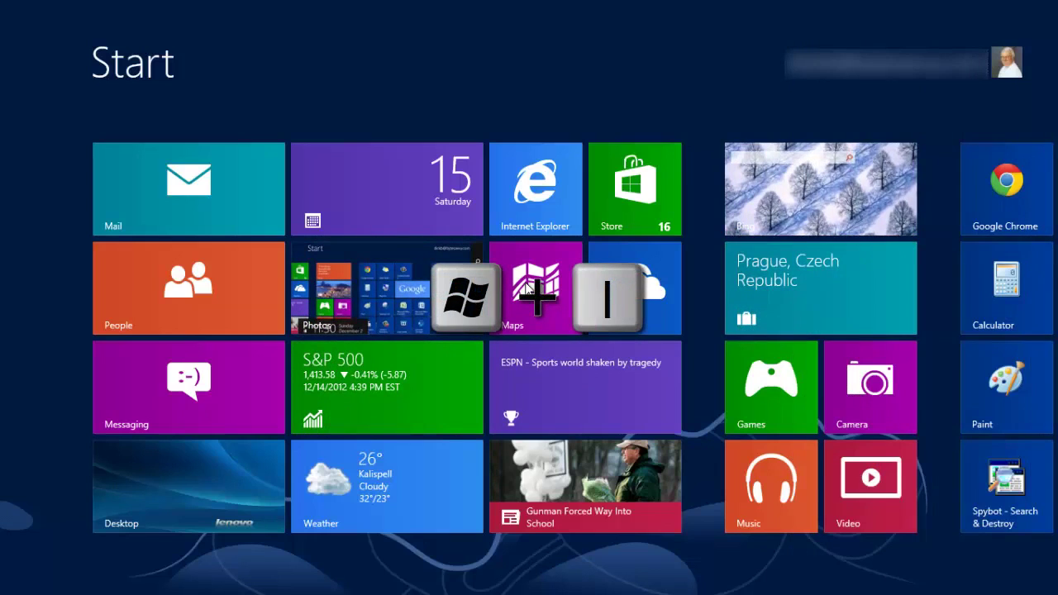